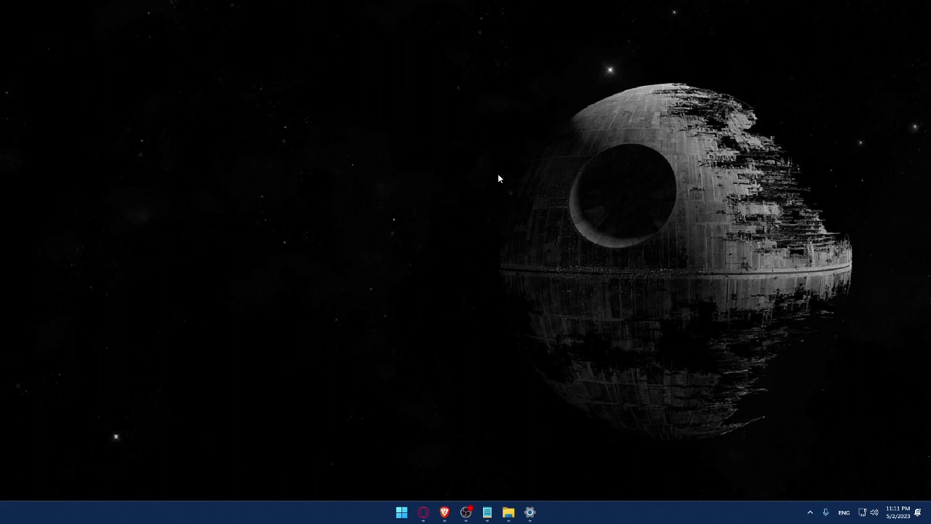
- Launch the Brave browser from the taskbar
click(444, 512)
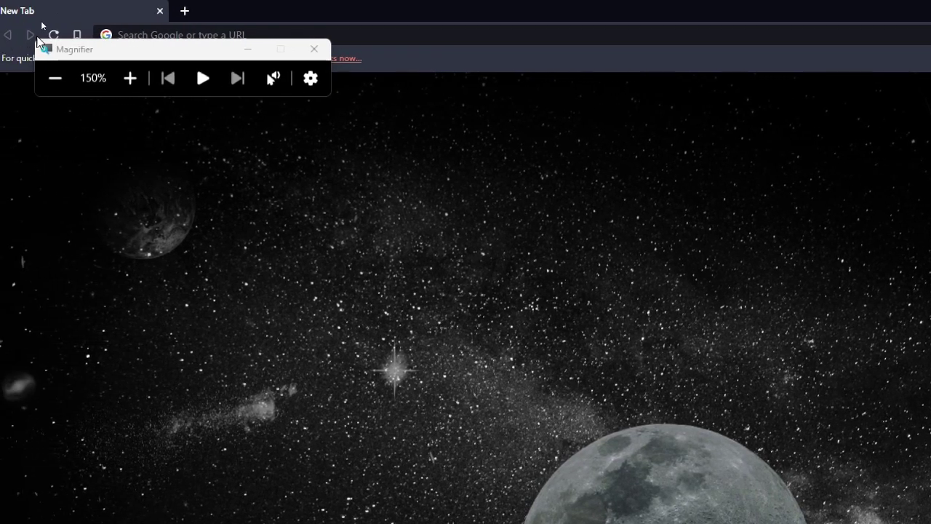
- Go to wix.com in Brave's address bar and zoom the page out
drag(176, 49, 122, 289)
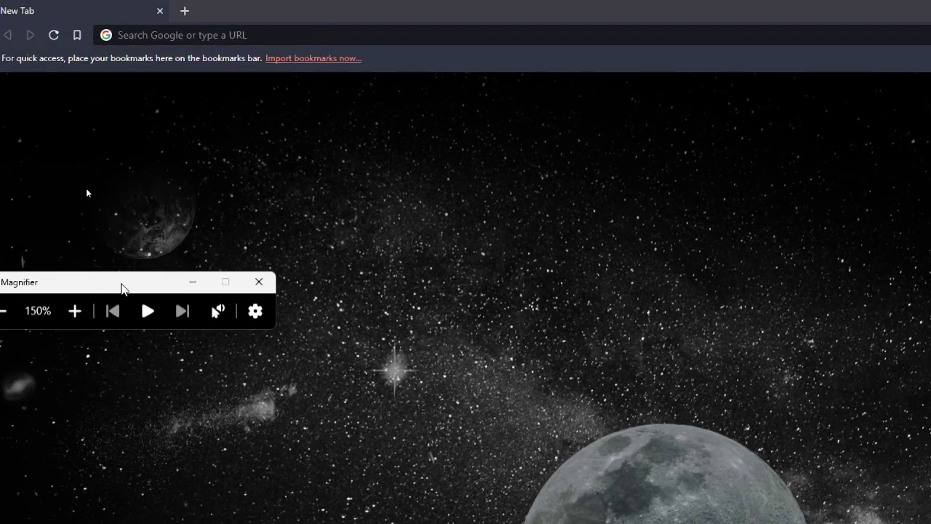
click(192, 38)
text(wix)
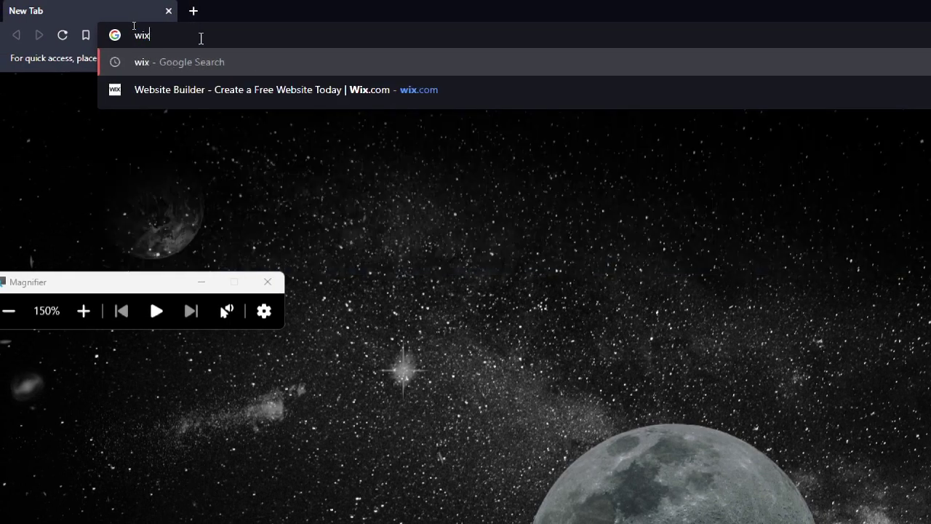
text(.com)
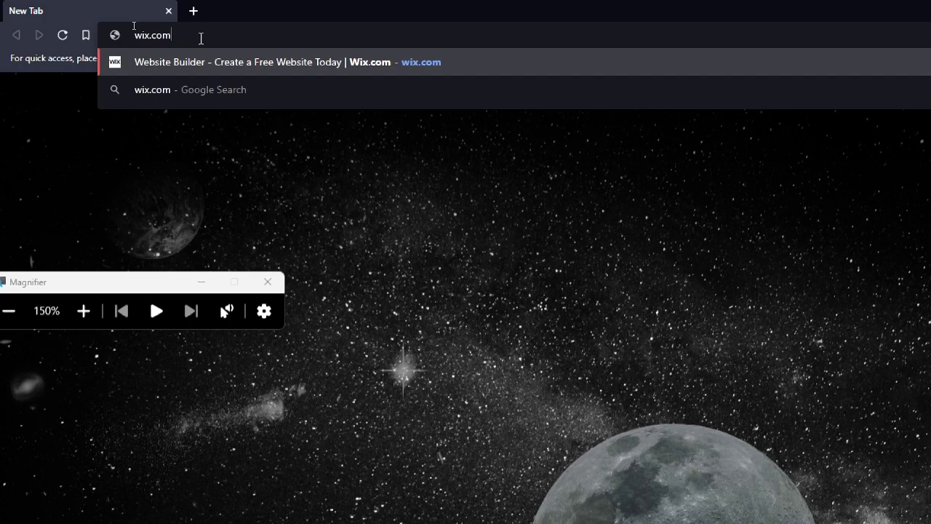
key(Return)
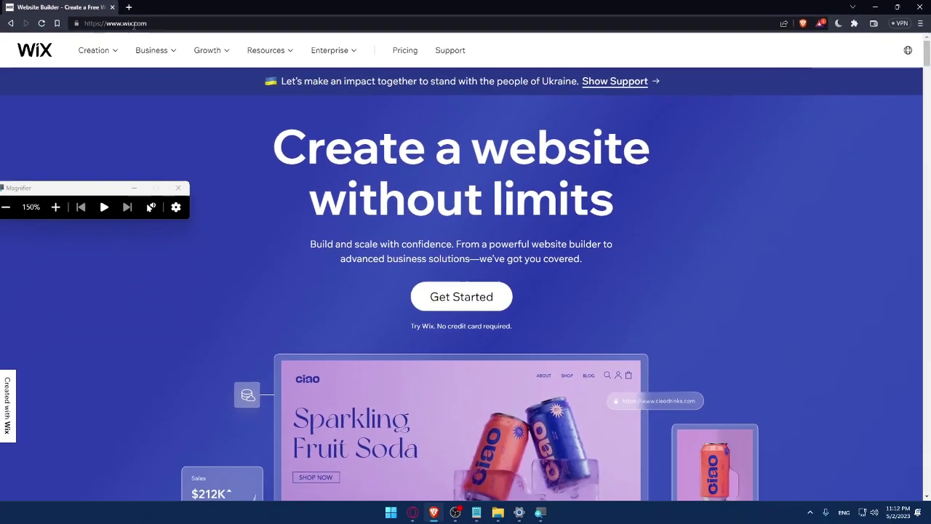
key(super+minus)
- Open the Wix Log In page and dismiss the saved email suggestions
click(180, 188)
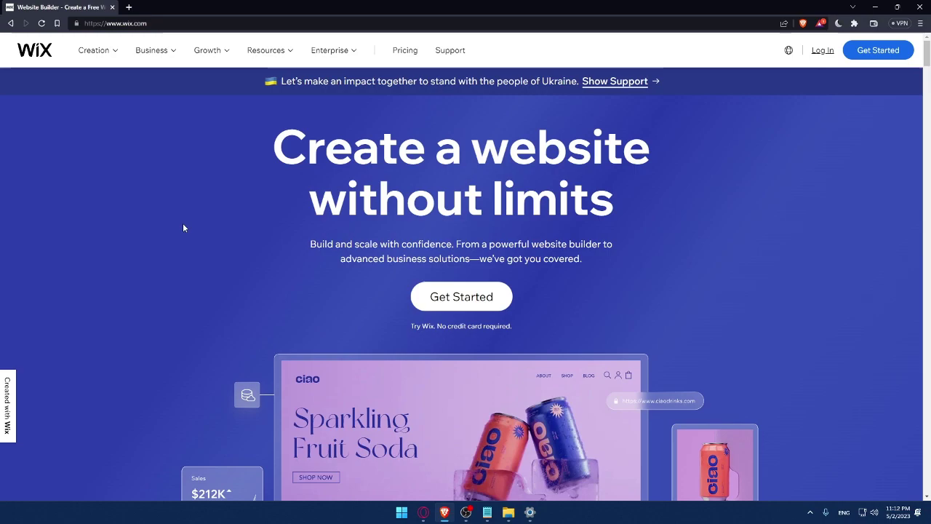
click(822, 51)
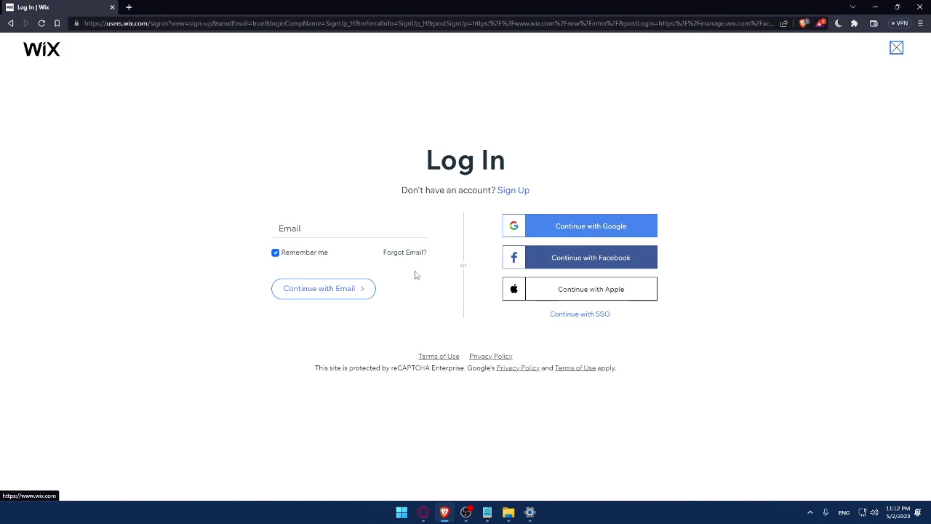
click(307, 229)
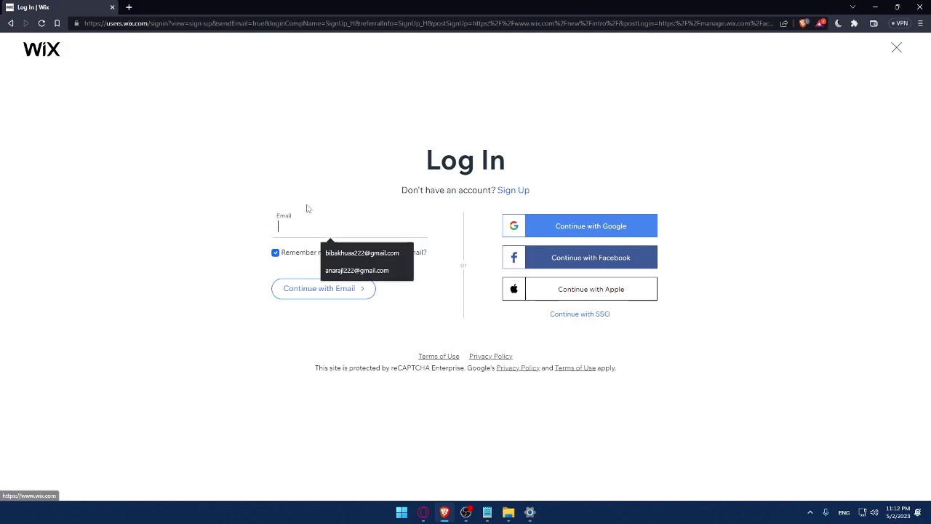
click(213, 212)
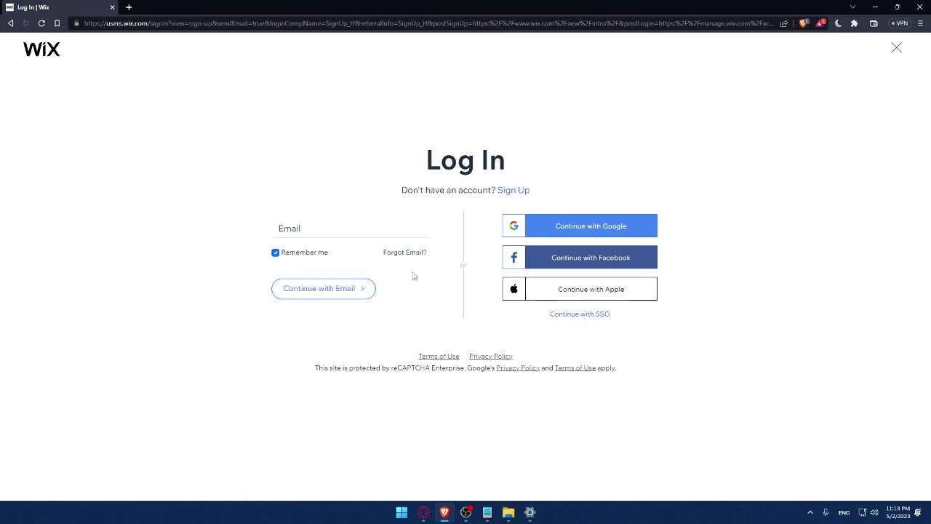
right_click(442, 356)
click(485, 367)
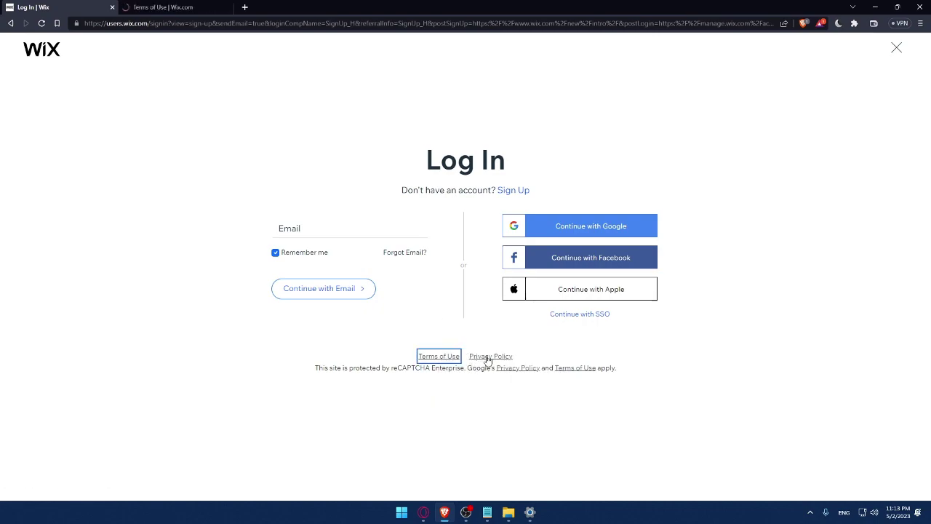
right_click(489, 356)
click(529, 366)
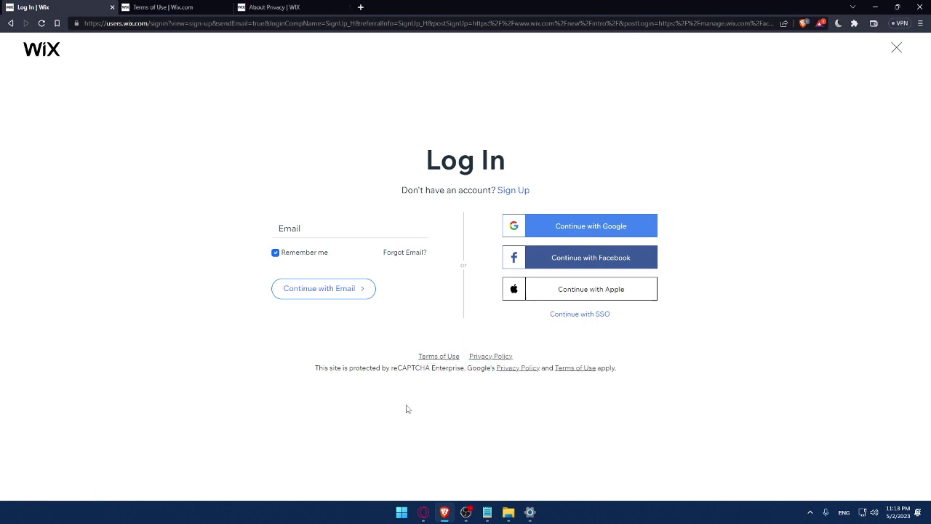
click(222, 8)
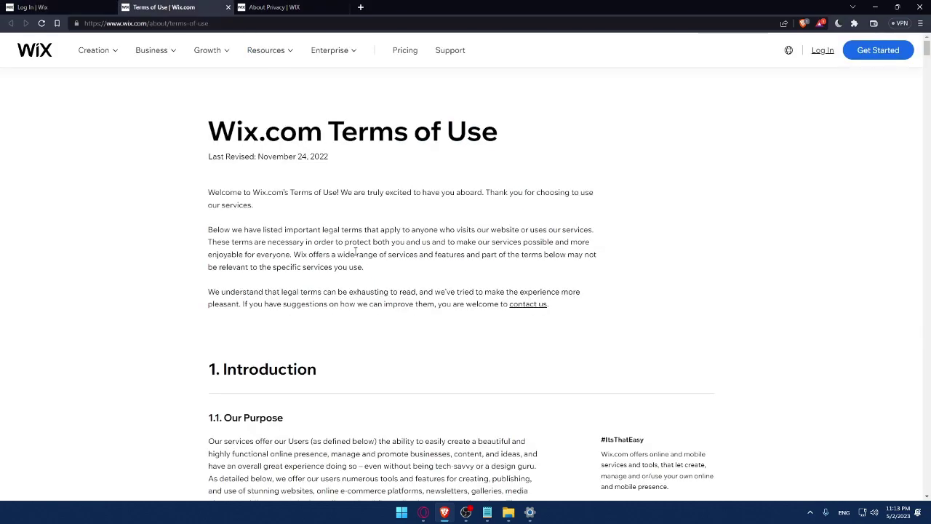
scroll(329, 148, down, 20)
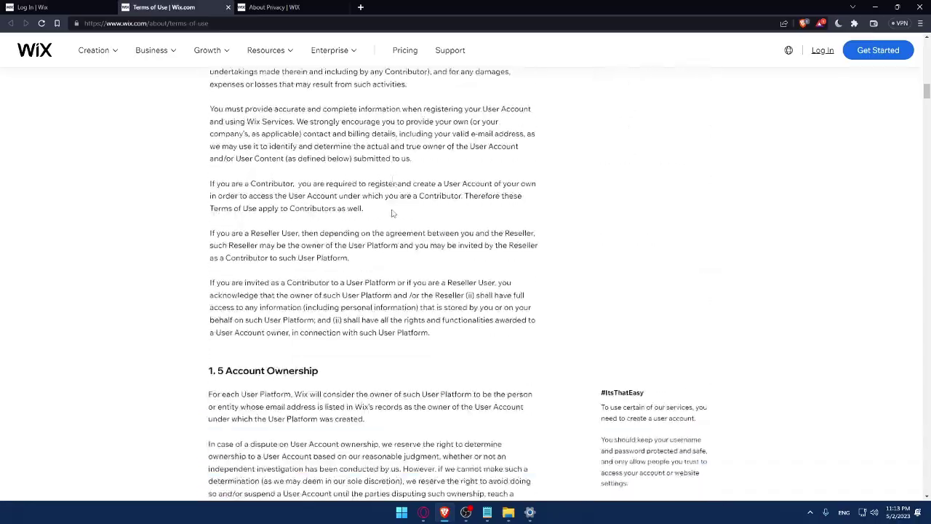
scroll(392, 215, down, 15)
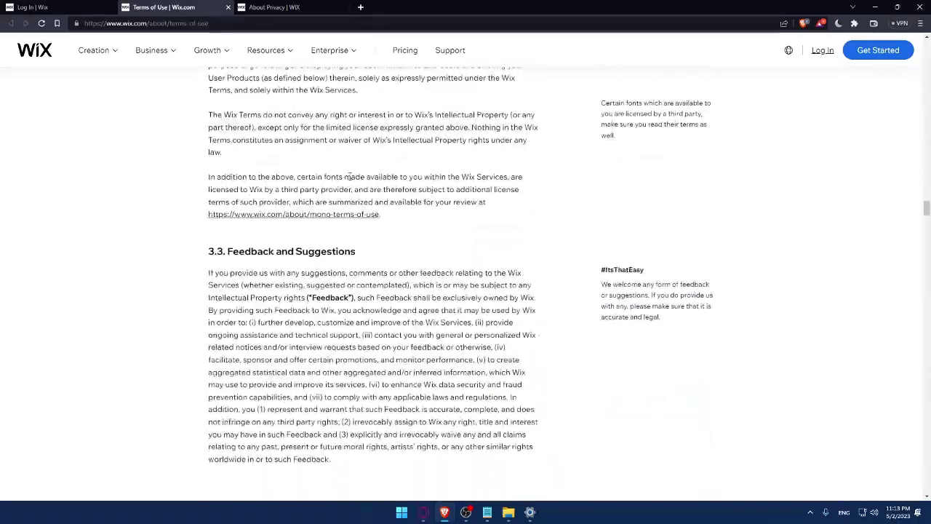
click(228, 7)
scroll(294, 166, down, 10)
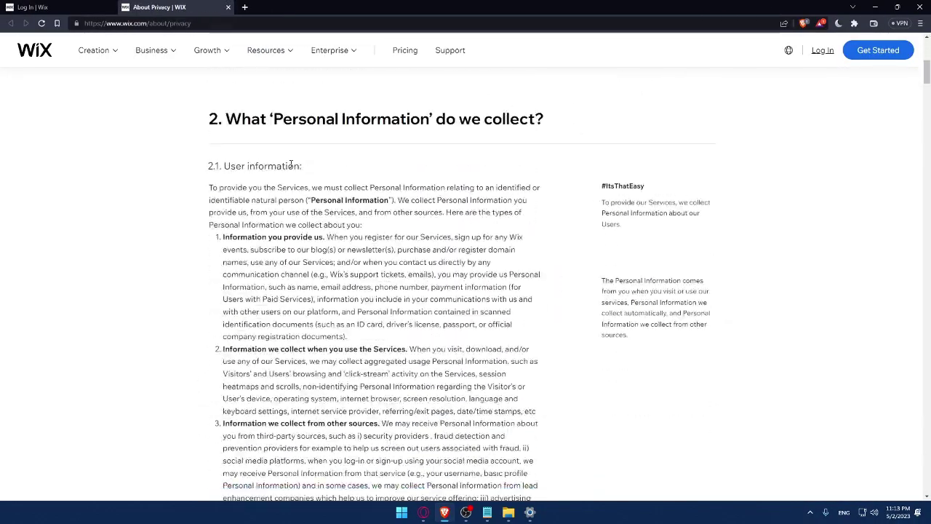
scroll(293, 166, down, 20)
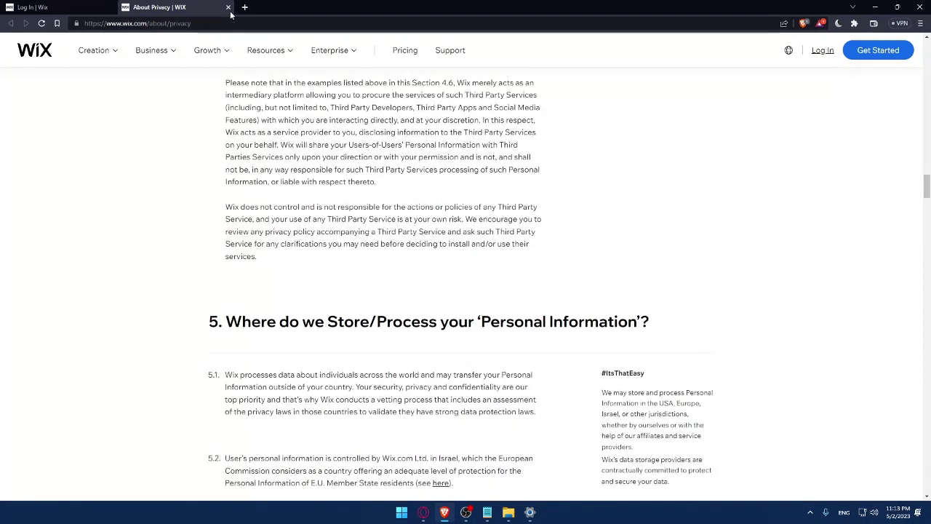
click(227, 7)
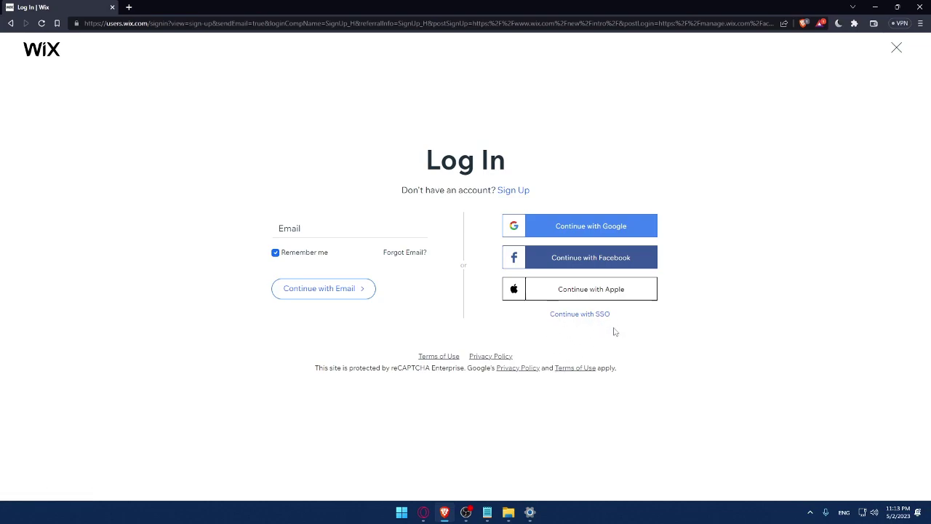
- Switch to Sign Up and enter the account email in both email fields
click(513, 191)
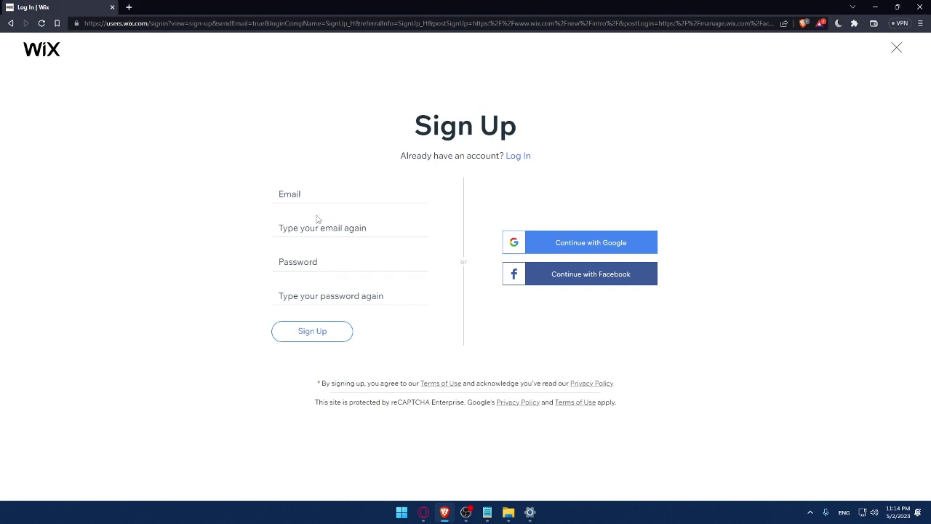
click(315, 197)
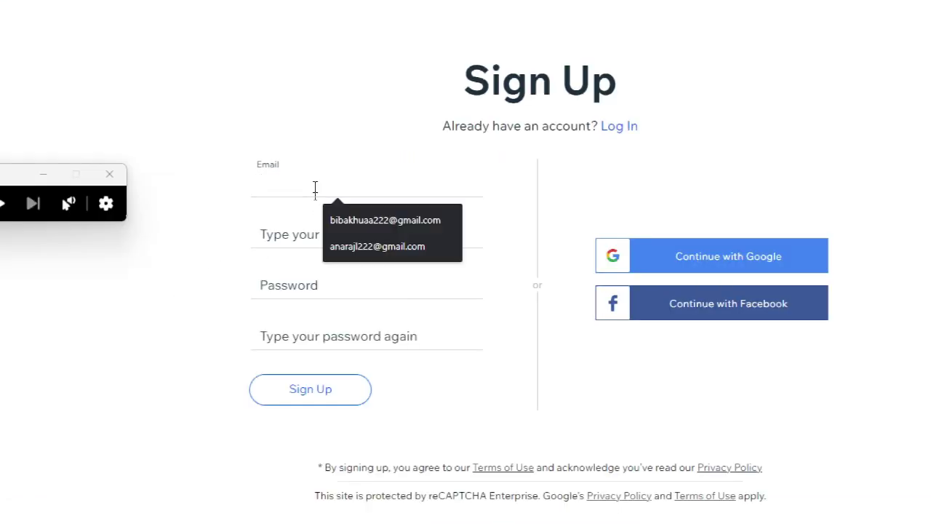
click(332, 216)
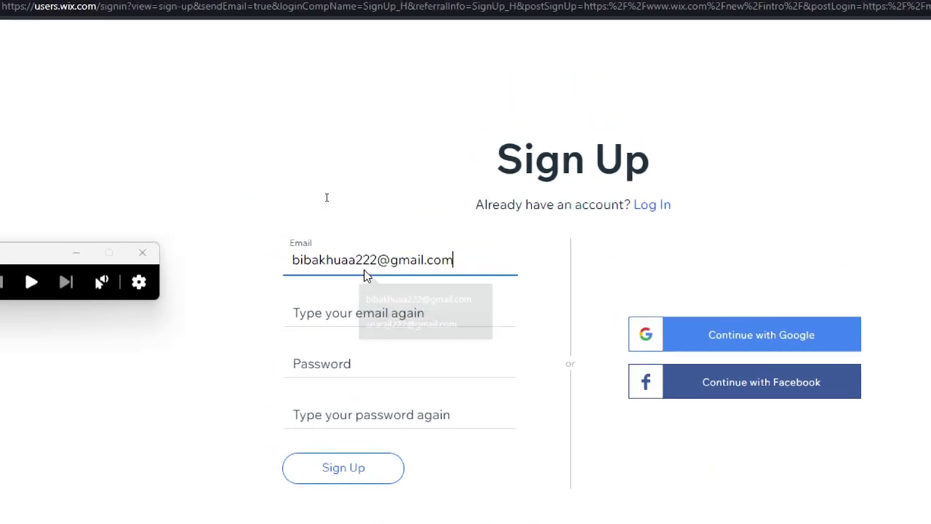
click(373, 235)
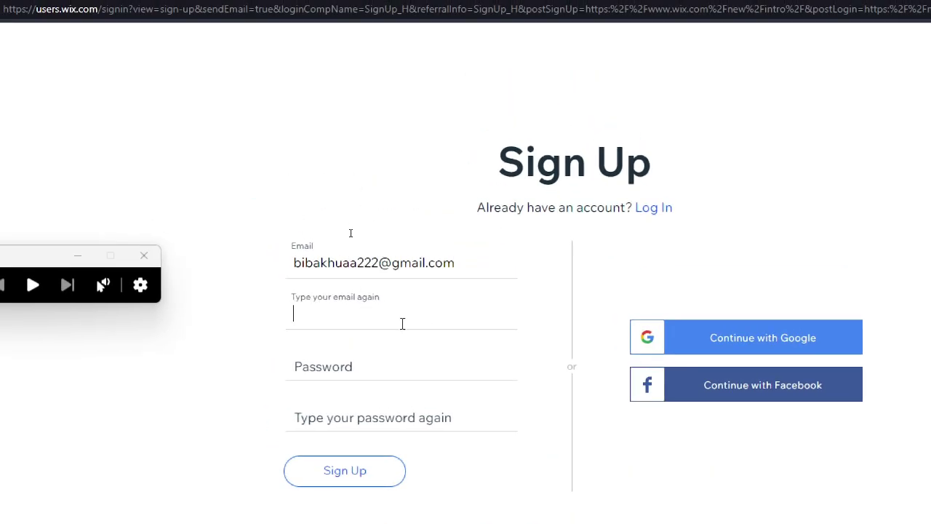
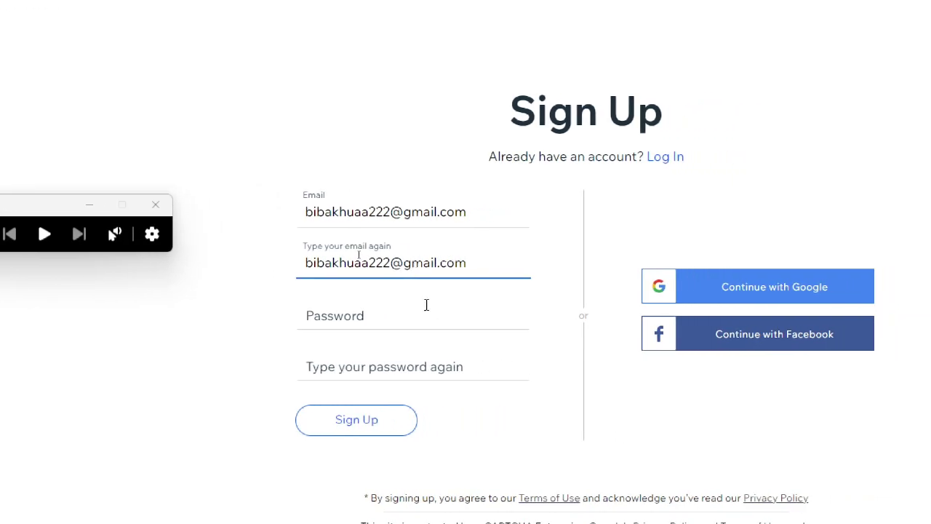
- Type the account password and begin typing its confirmation
click(447, 306)
text(••••••••)
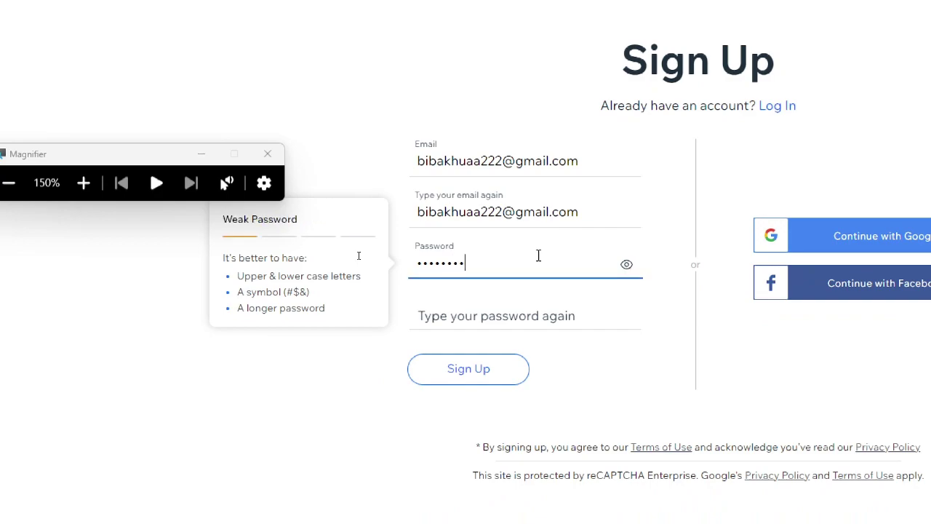
text(••)
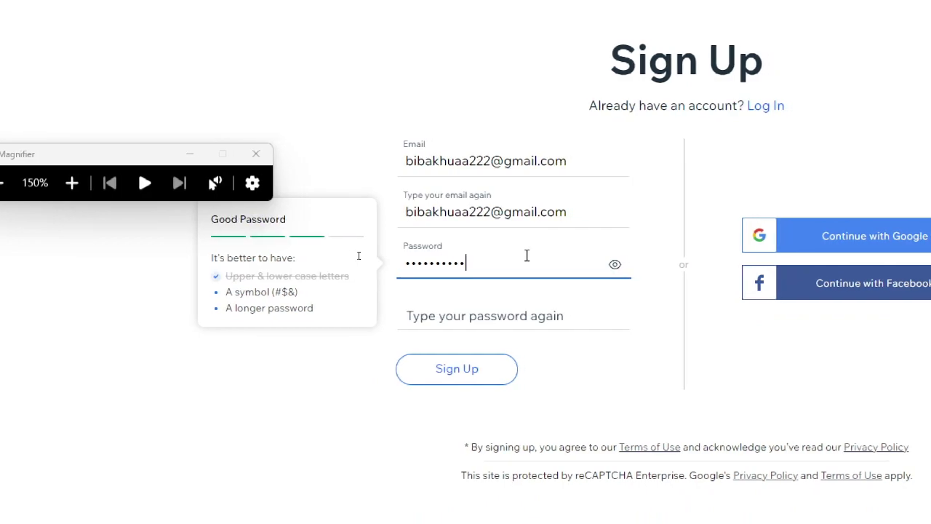
click(499, 317)
text(•••)
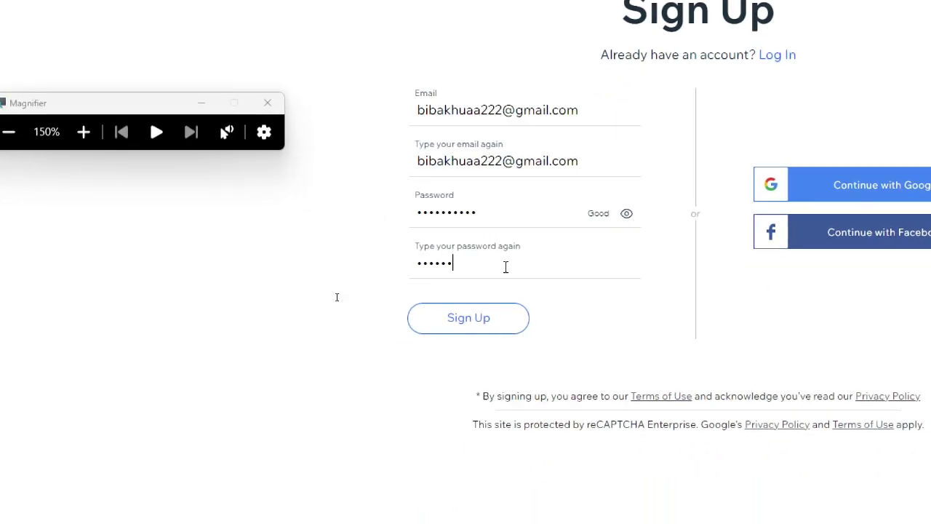
text(•)
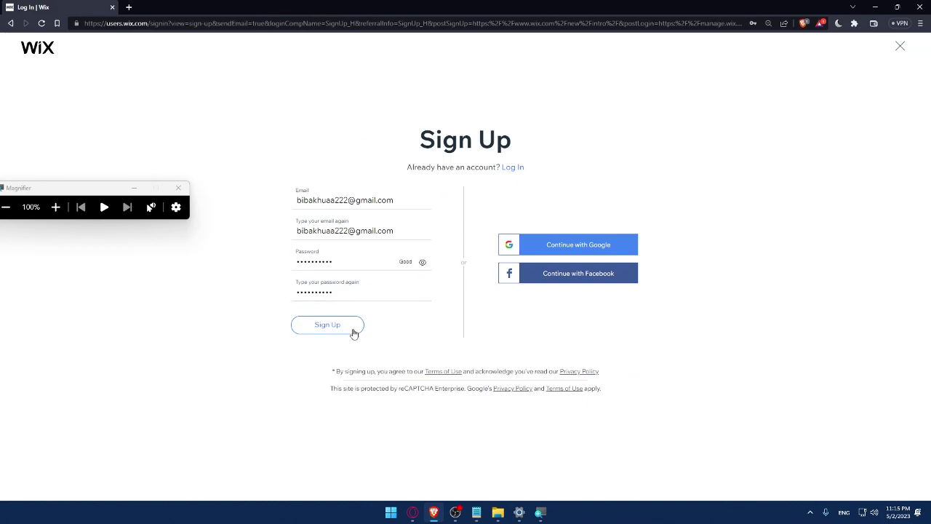
- Sign up with a Google account and save the login password in Brave
click(323, 238)
click(253, 238)
click(578, 255)
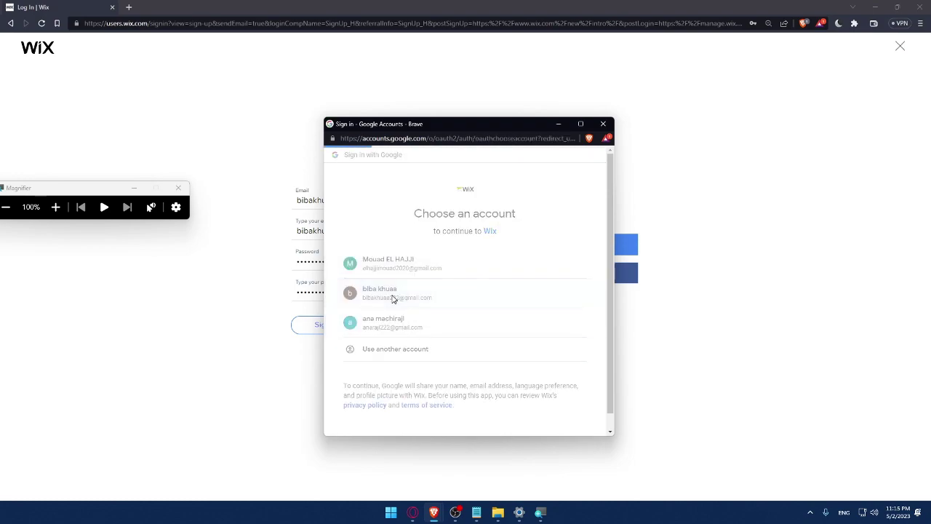
click(391, 299)
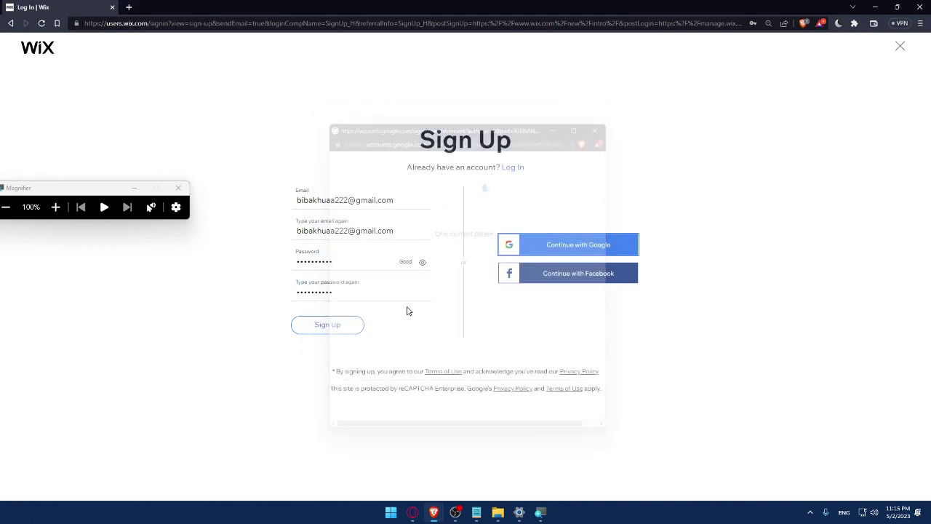
click(178, 188)
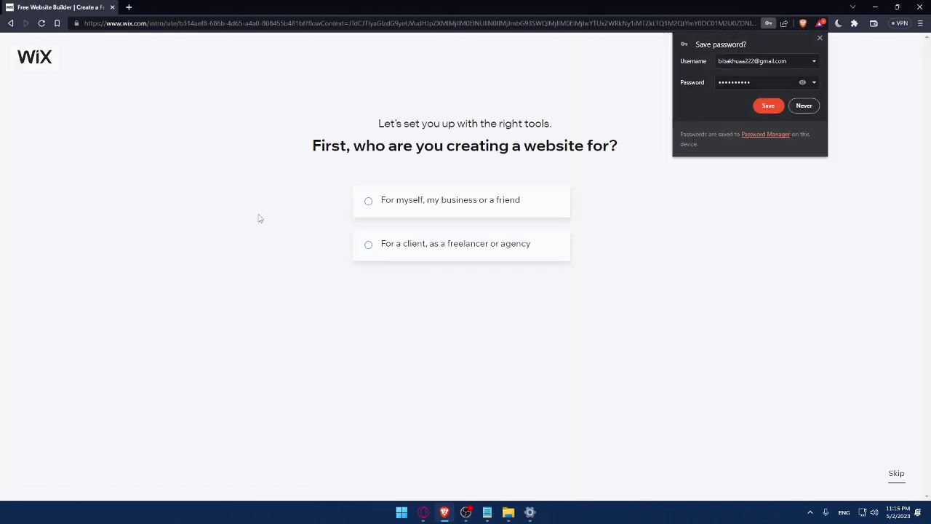
click(768, 107)
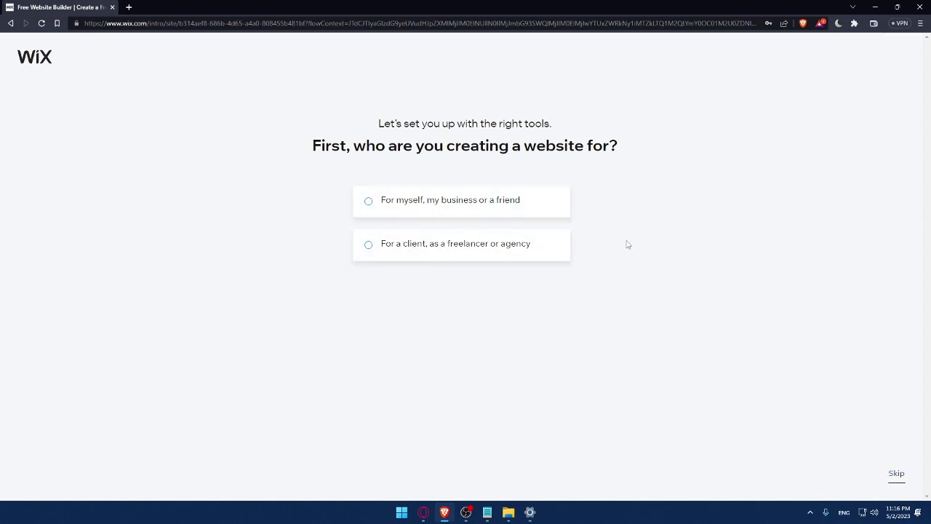
- Mark the site as for myself, choose Online Store, and name it MrOmix
click(392, 216)
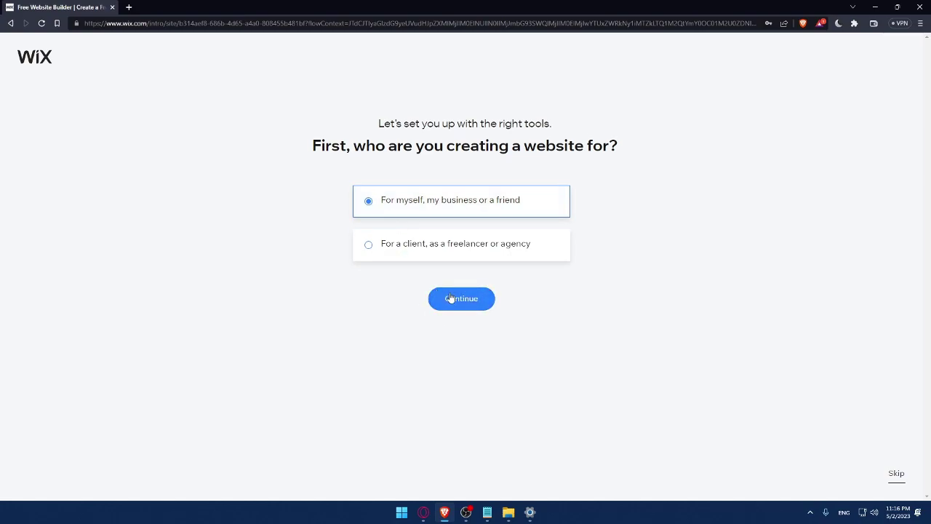
click(477, 299)
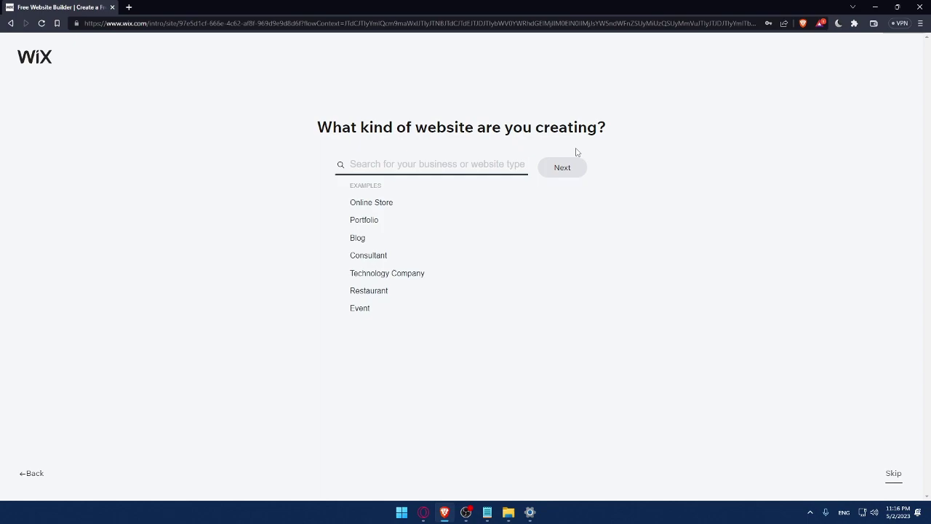
click(354, 208)
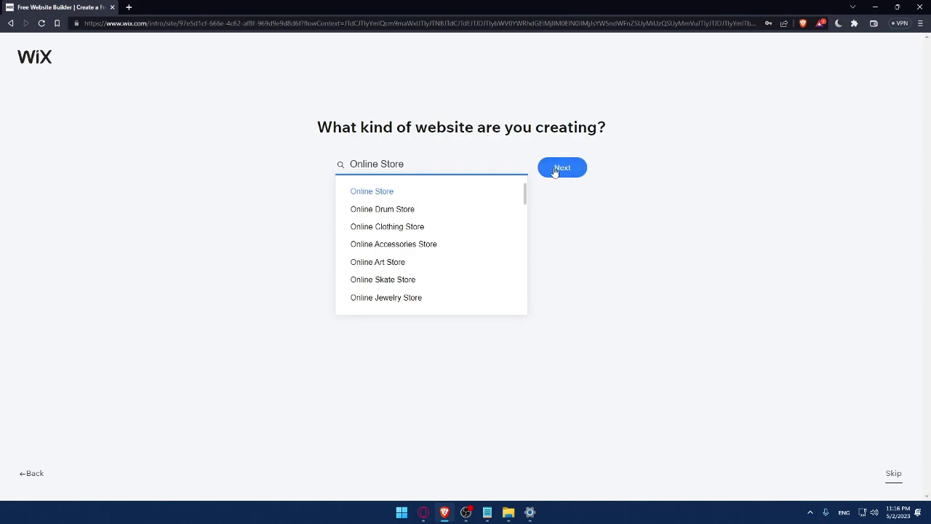
click(564, 172)
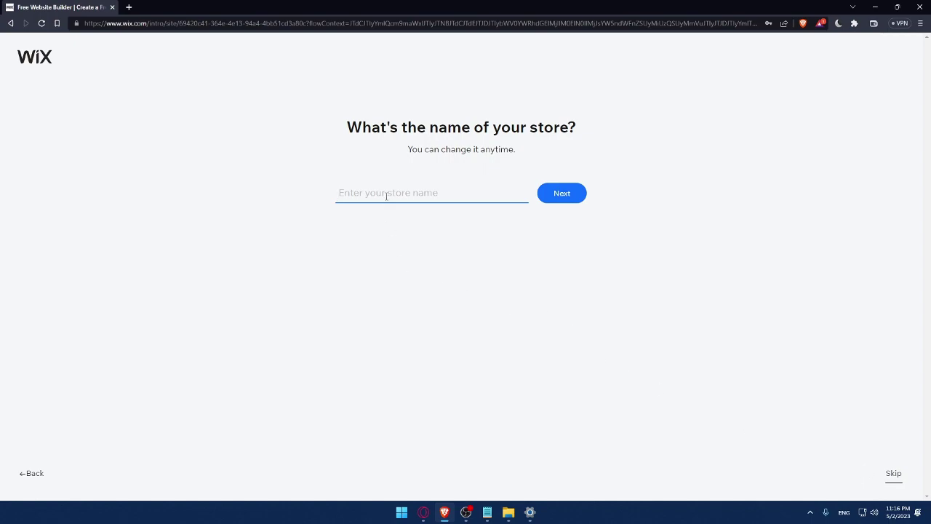
text(Mro)
text(Om)
text(ix)
click(573, 200)
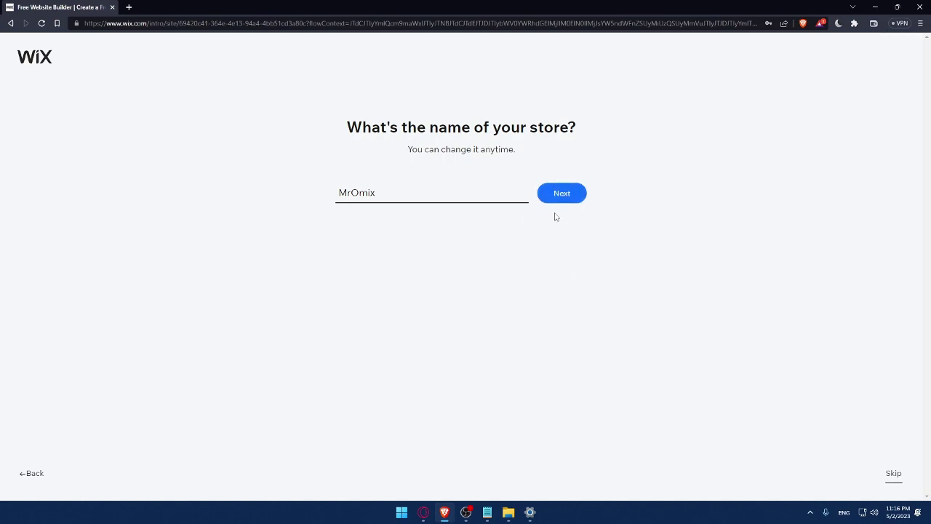
click(560, 199)
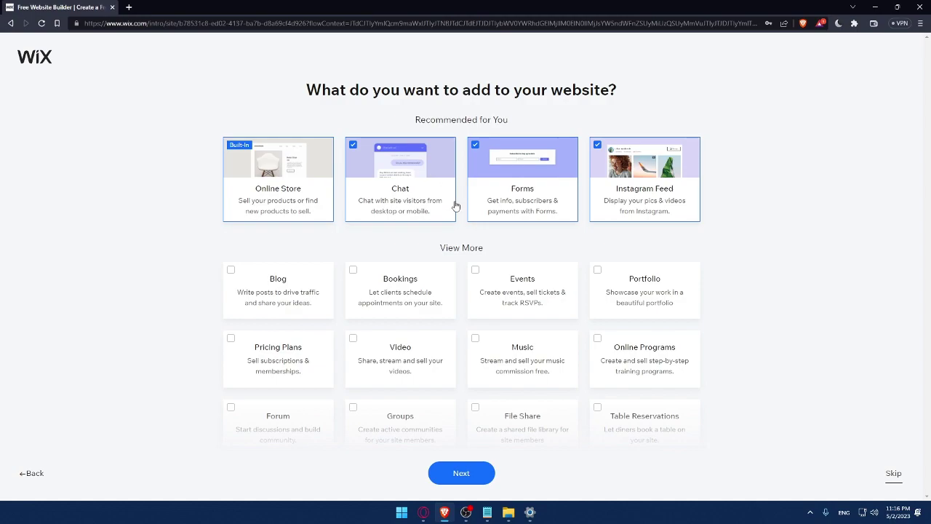
- Add Blog, Music and Video features to the site and continue
click(229, 276)
scroll(509, 385, down, 1)
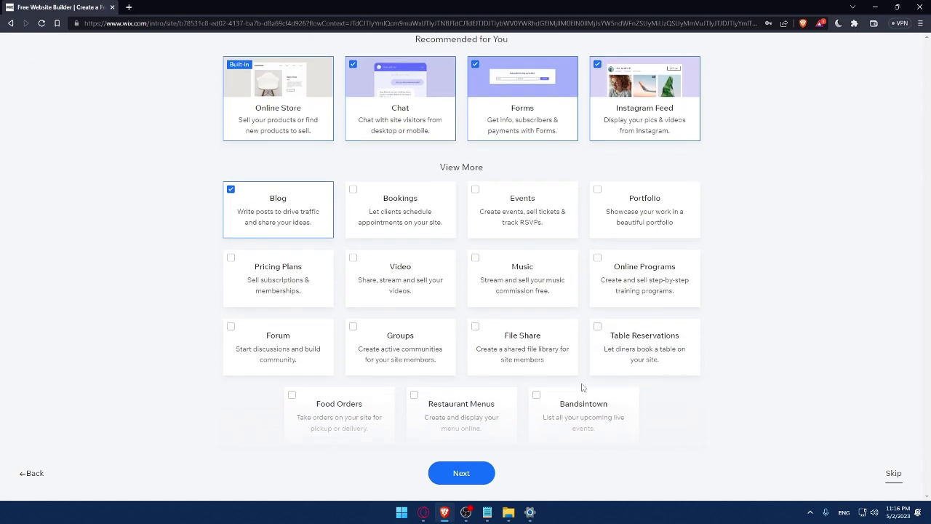
click(492, 274)
click(355, 266)
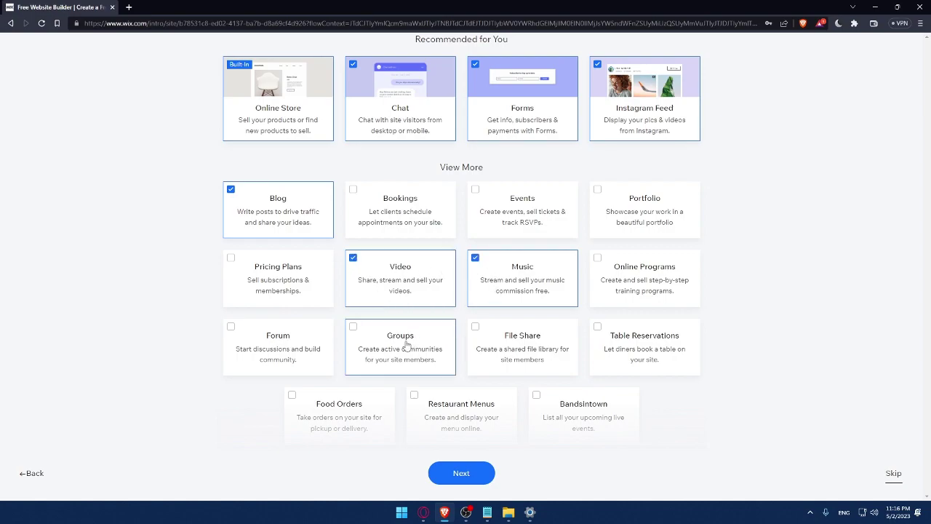
click(453, 479)
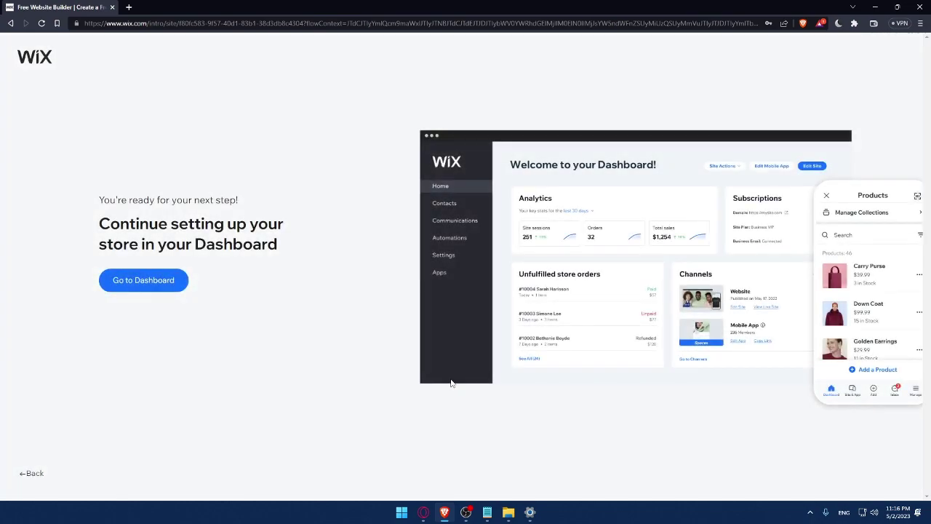
- Open the MrOmix dashboard and close the 50% OFF SALE popup
click(159, 286)
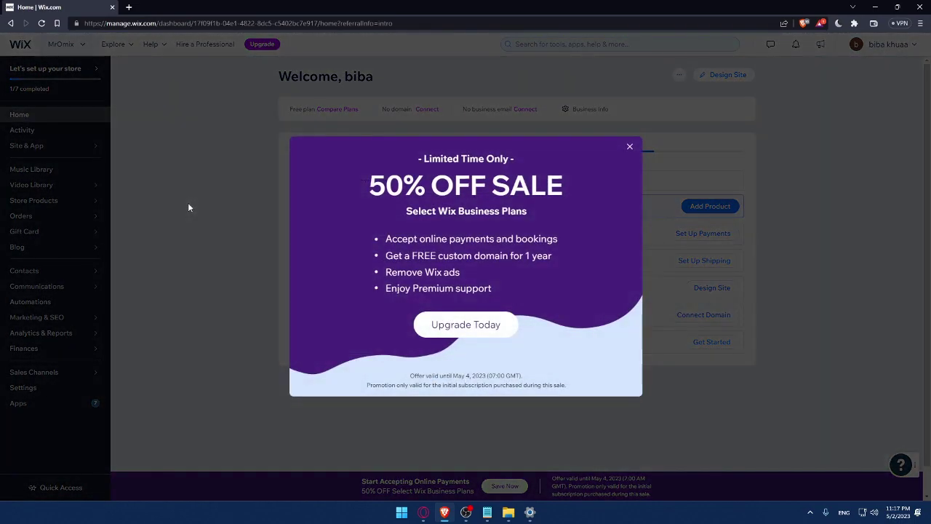
click(630, 147)
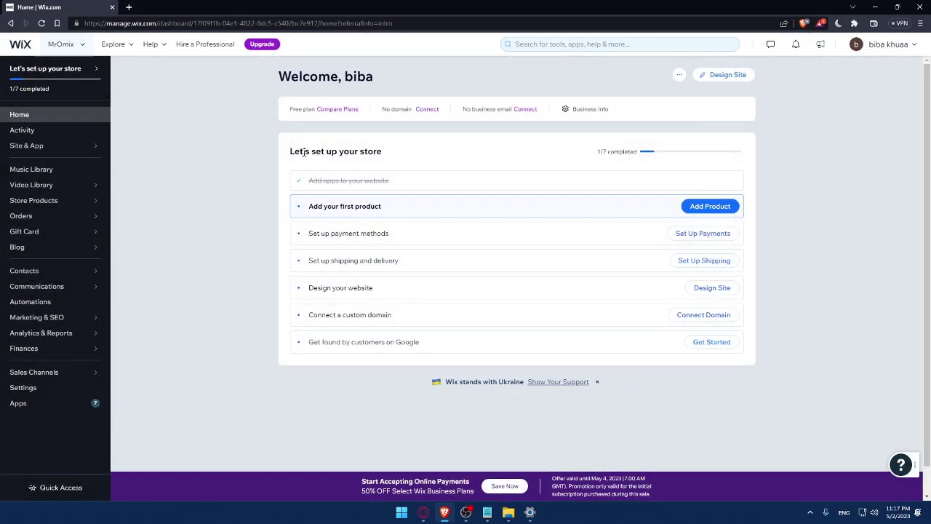
drag(286, 156, 403, 153)
click(429, 153)
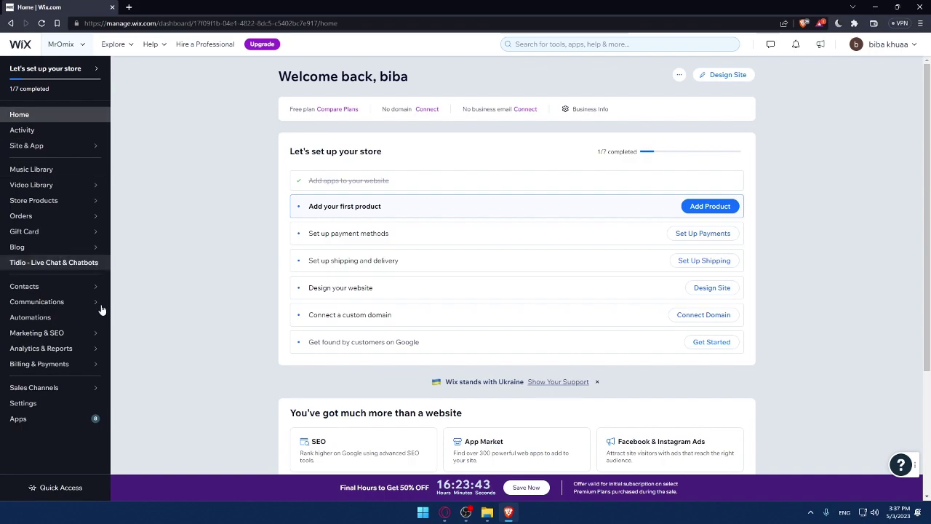
- Search the App Market for 'create form' and scroll through the 38 results
click(45, 422)
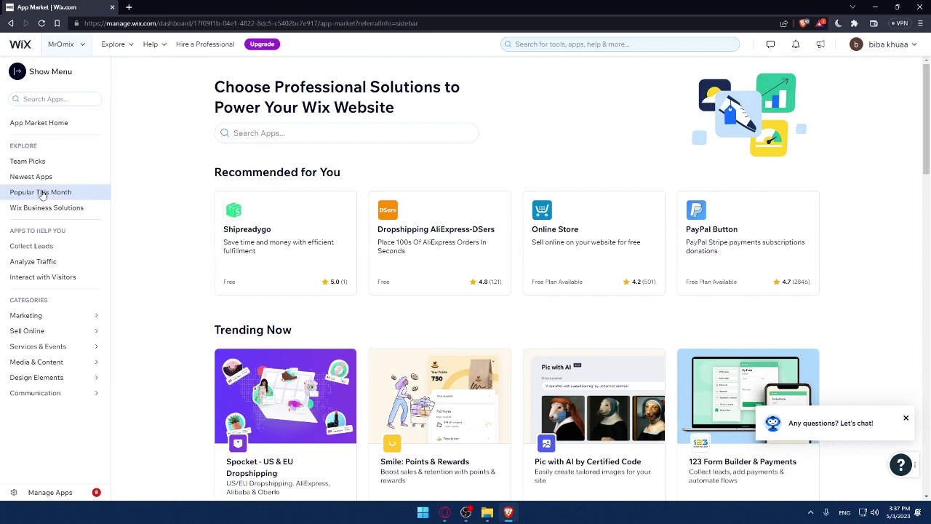
click(288, 132)
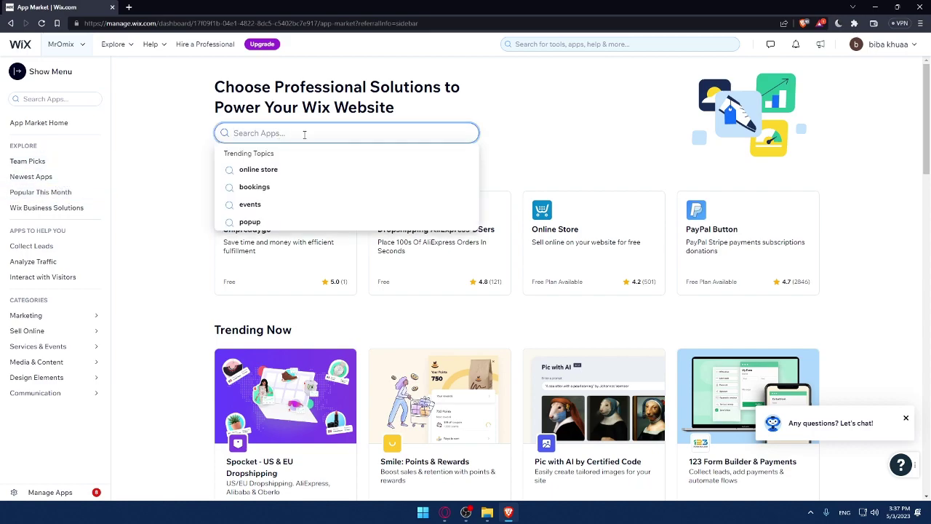
text(create)
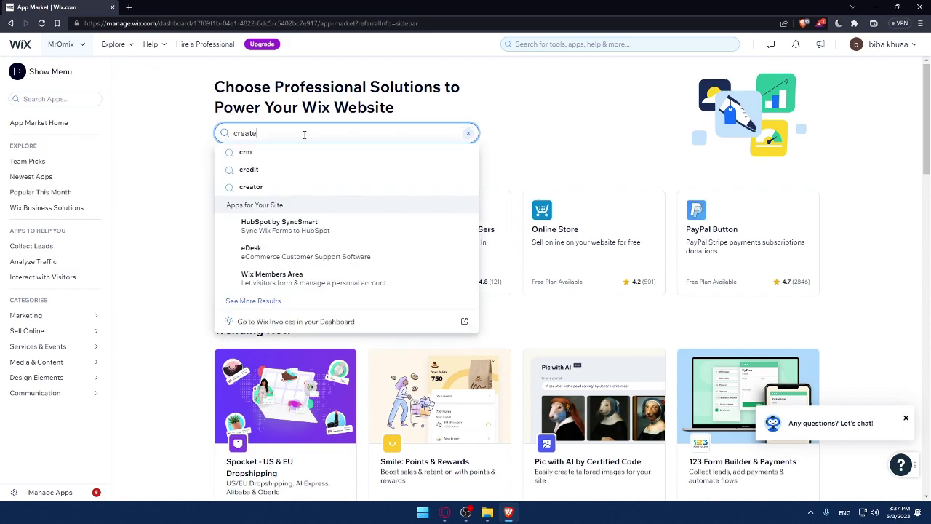
key(BackSpace)
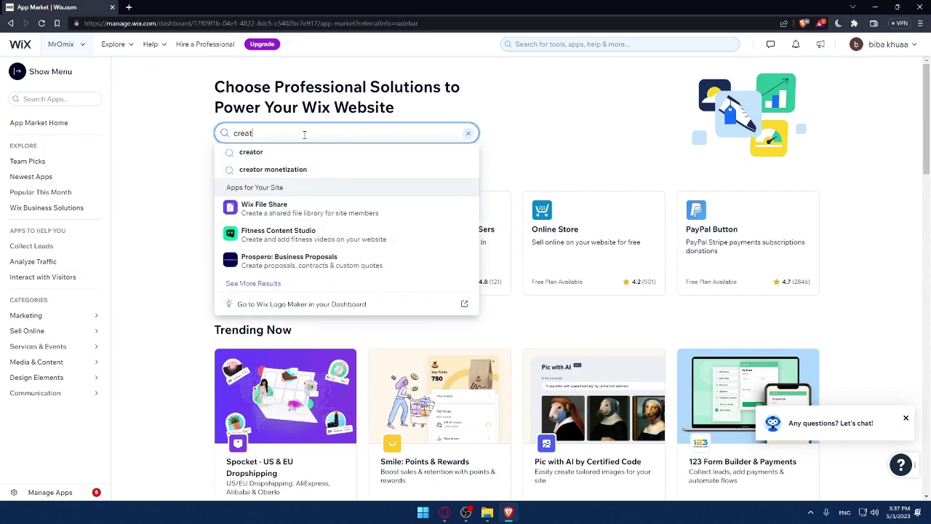
text(form)
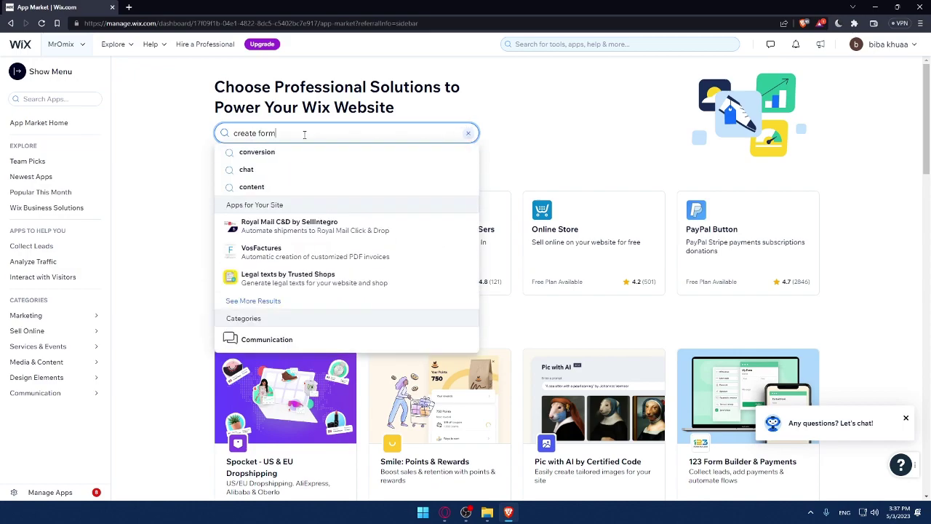
key(Return)
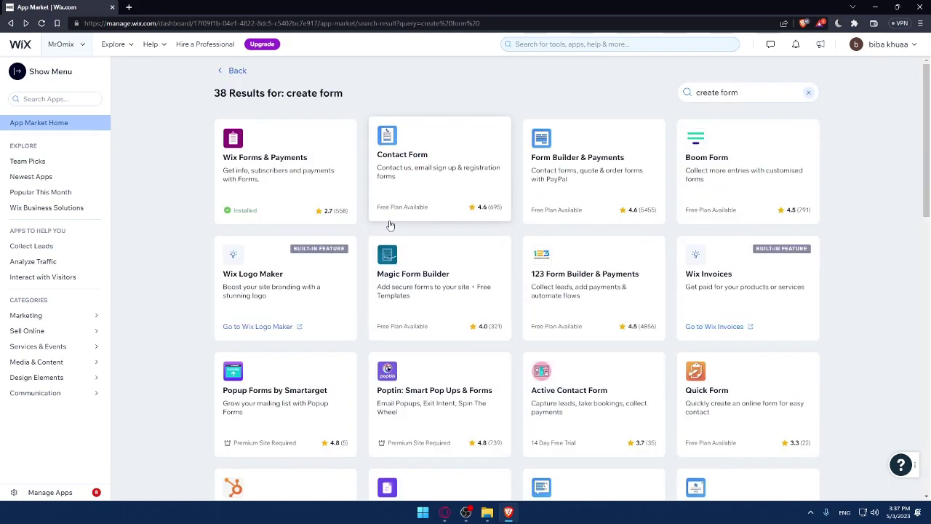
scroll(534, 263, down, 1)
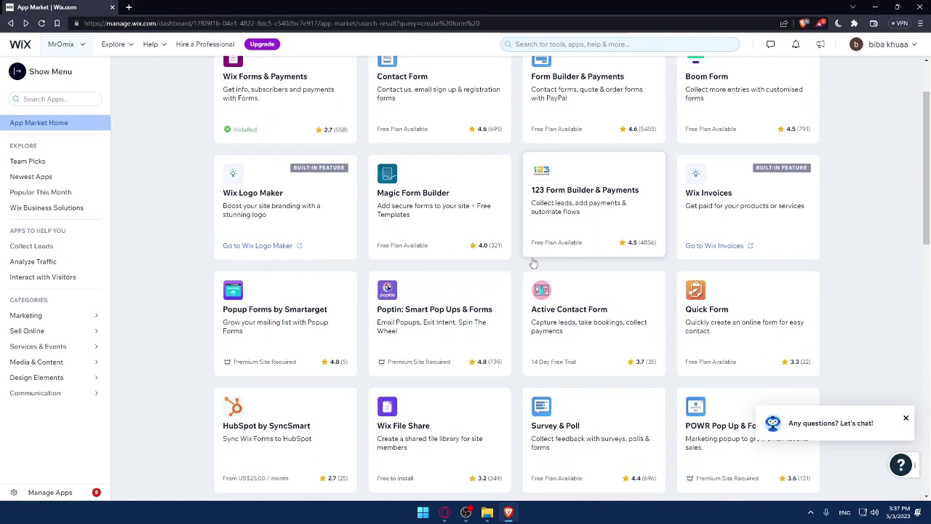
right_click(236, 262)
click(233, 368)
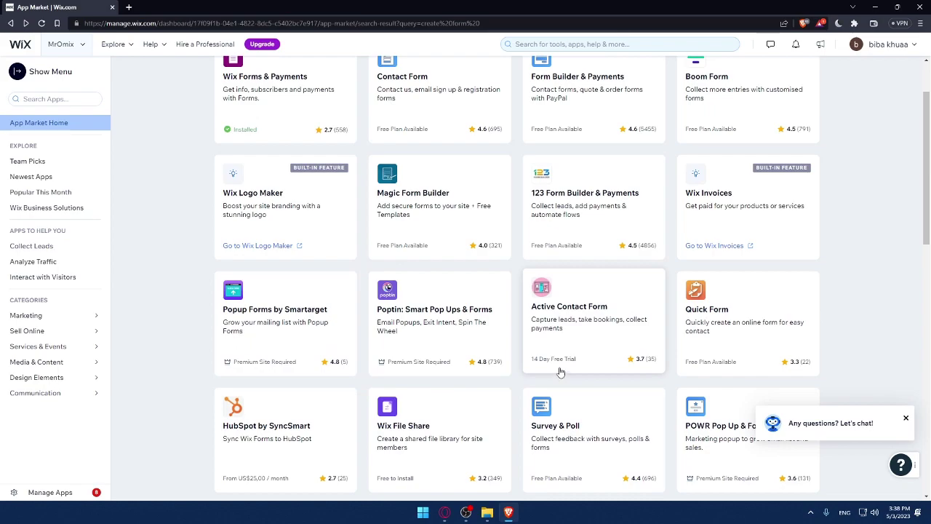
scroll(557, 370, down, 1)
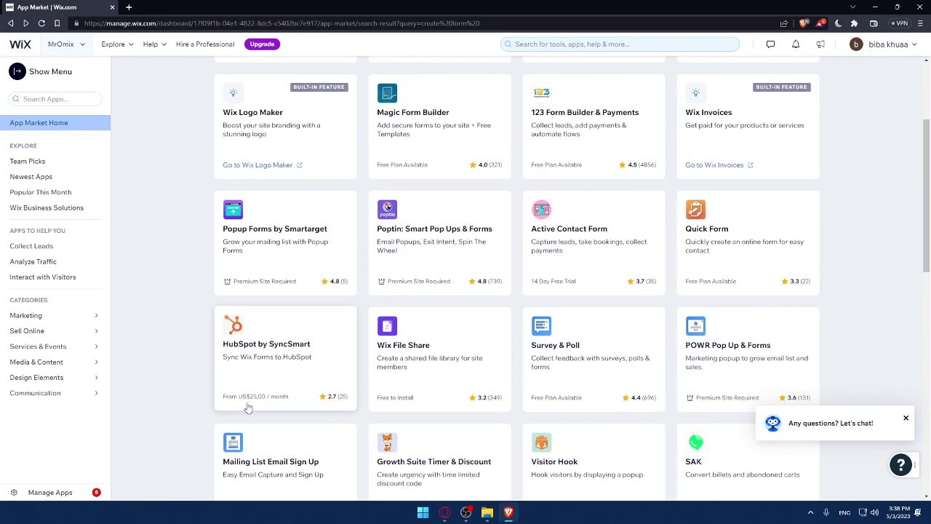
scroll(265, 406, up, 2)
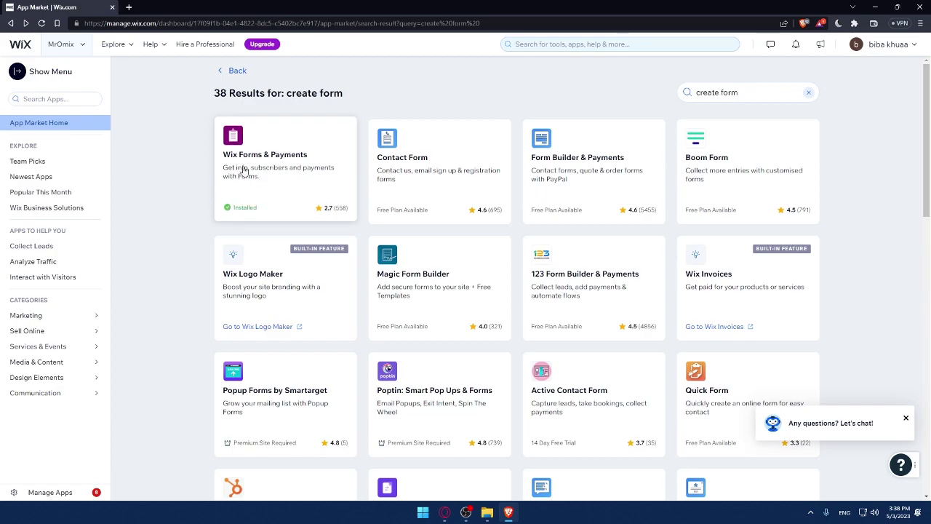
click(267, 172)
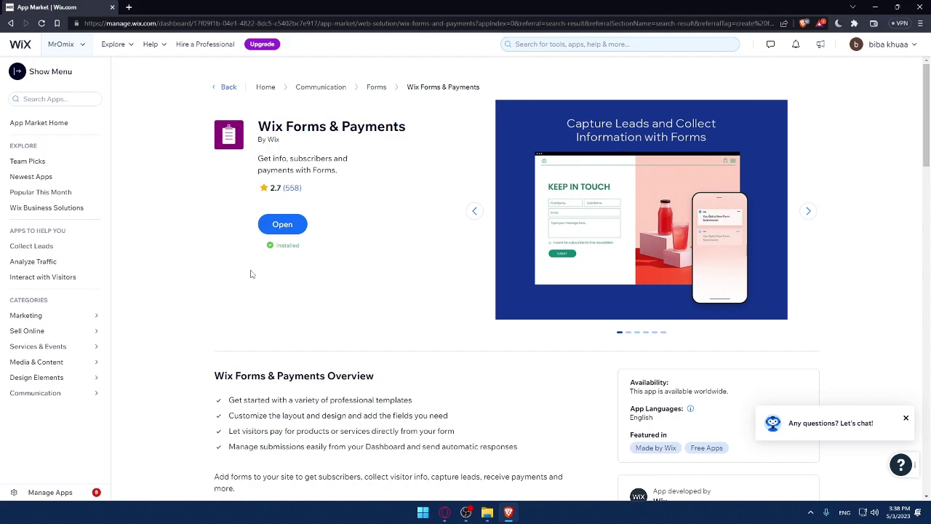
scroll(251, 274, down, 1)
scroll(233, 267, up, 1)
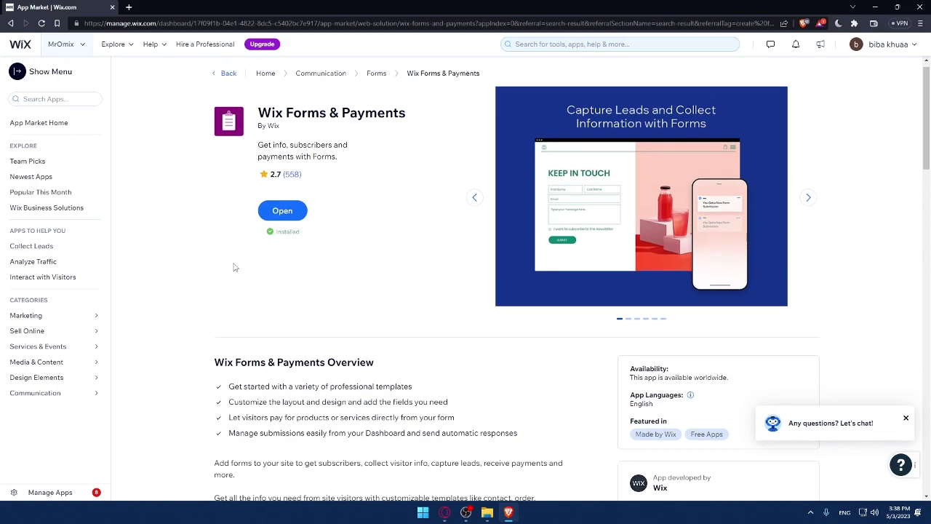
scroll(308, 215, down, 2)
drag(216, 214, 480, 285)
click(499, 263)
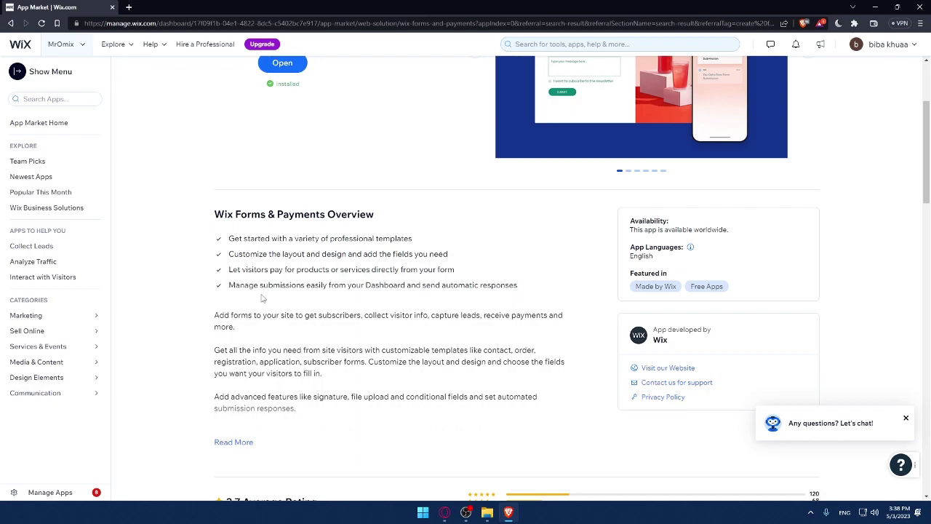
scroll(262, 298, down, 2)
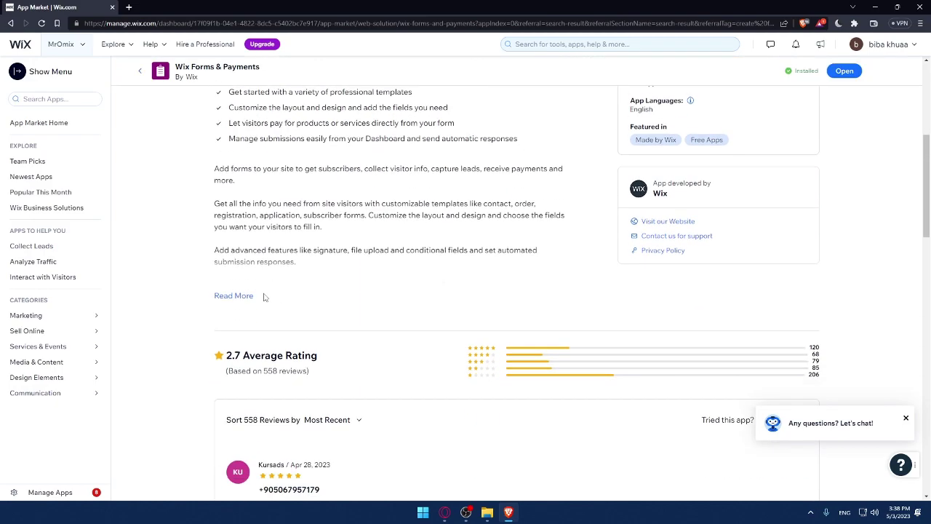
click(241, 287)
scroll(244, 295, up, 1)
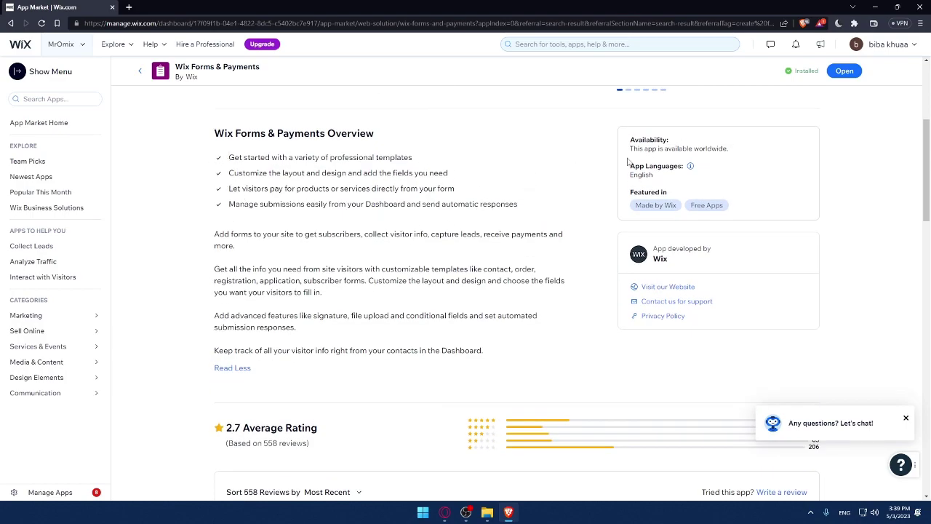
drag(630, 148, 735, 152)
click(735, 153)
scroll(616, 188, up, 3)
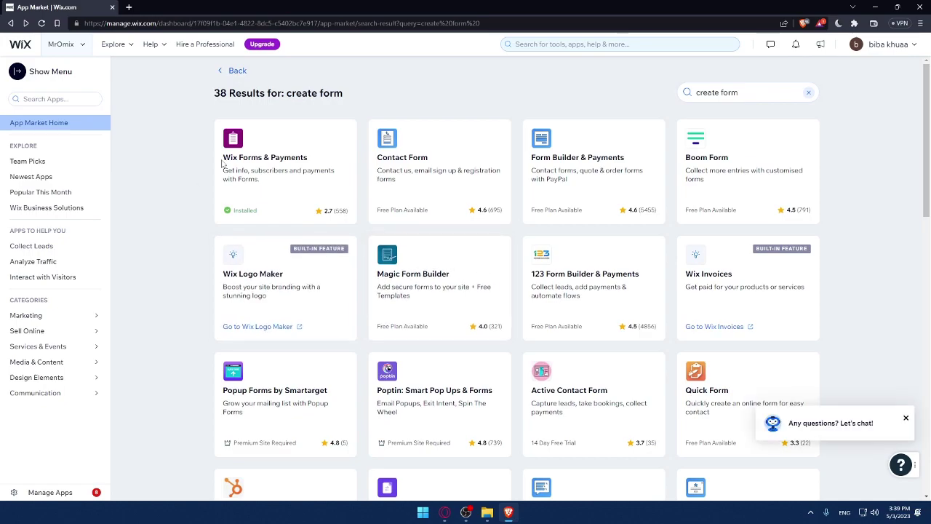
- Open the Wix Forms & Payments app page and launch the installed app
click(276, 171)
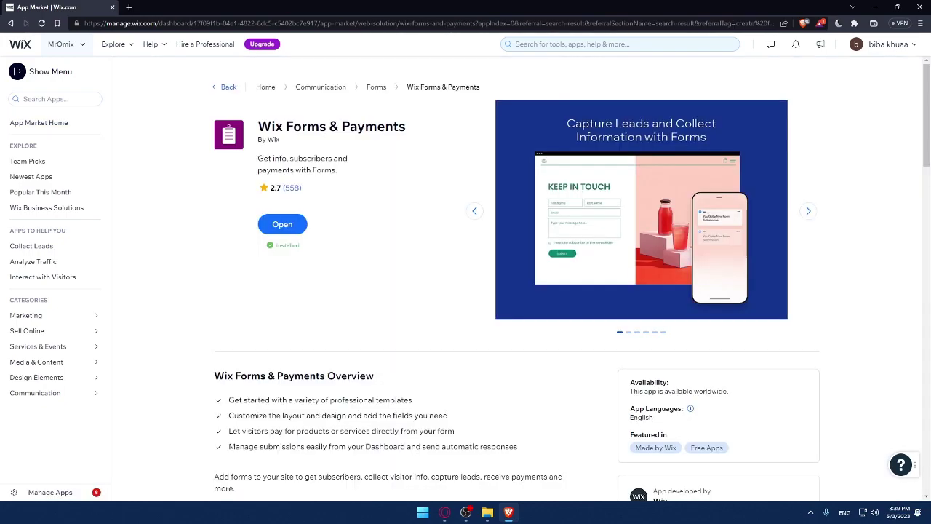
click(263, 229)
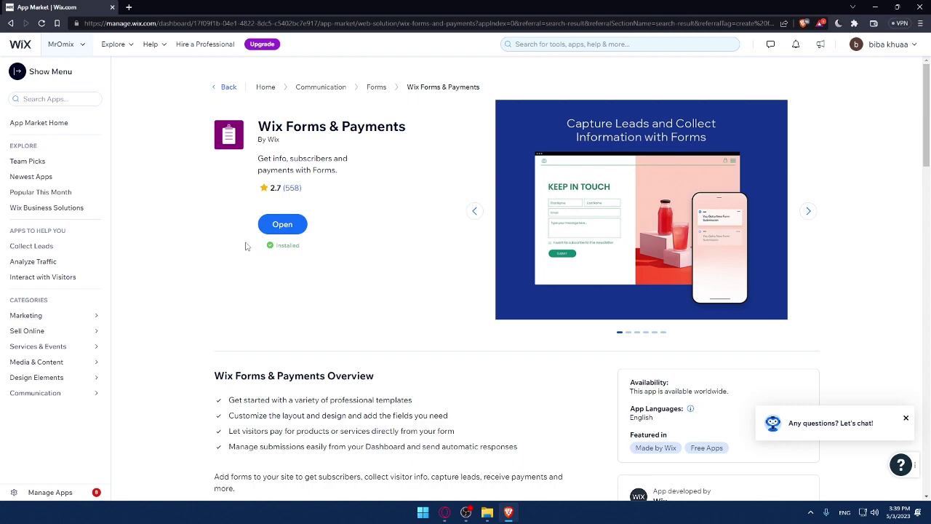